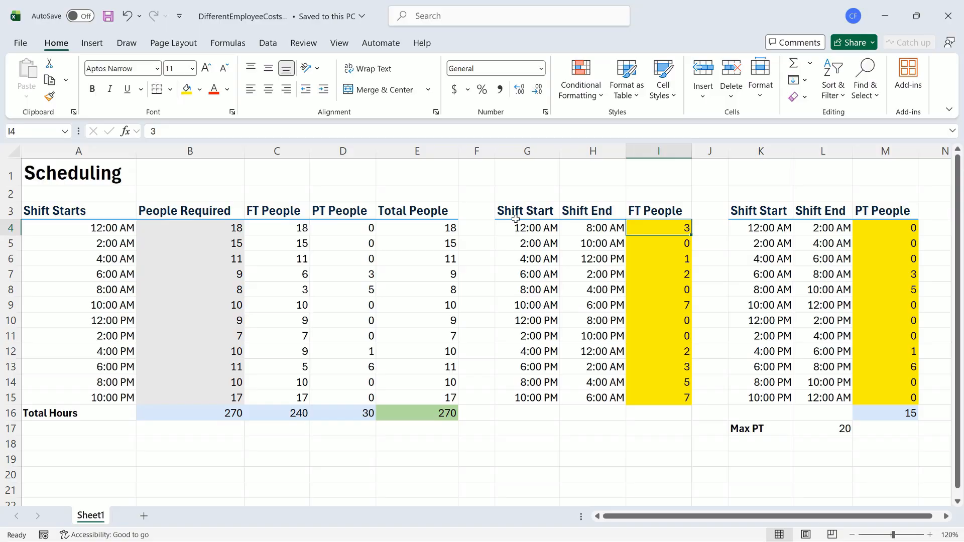
- Examine the scheduling table's required and full-time/part-time staffing cells, the part-time shift start, and the total hours formula
click(295, 231)
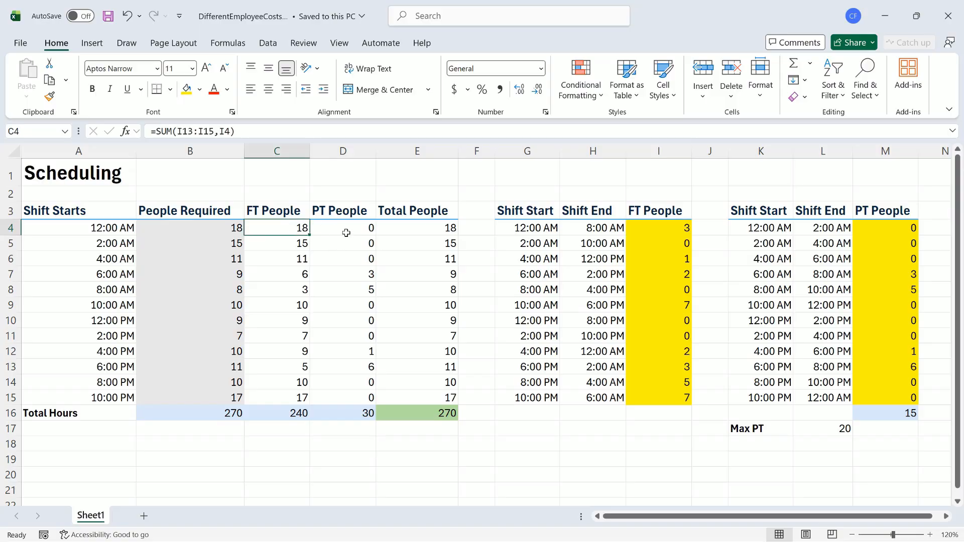
click(346, 234)
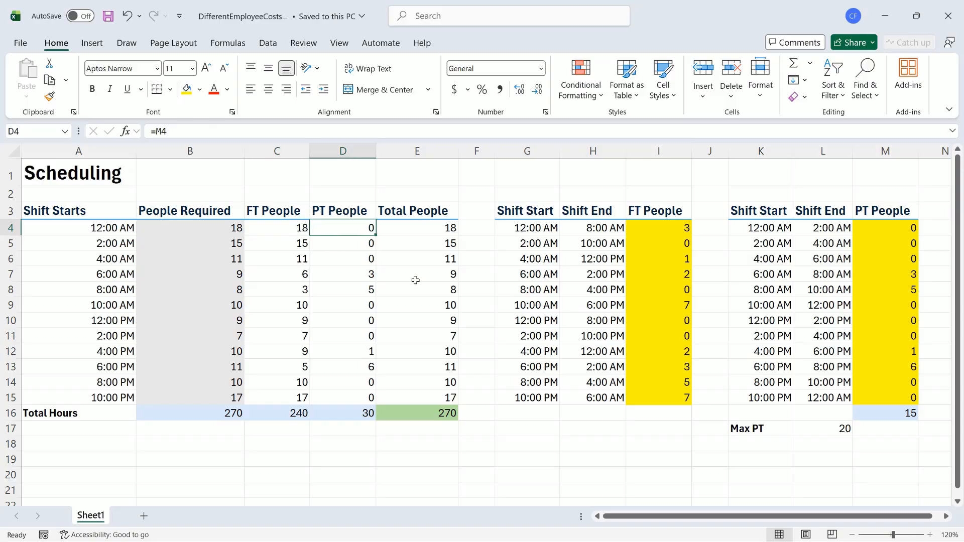
click(239, 230)
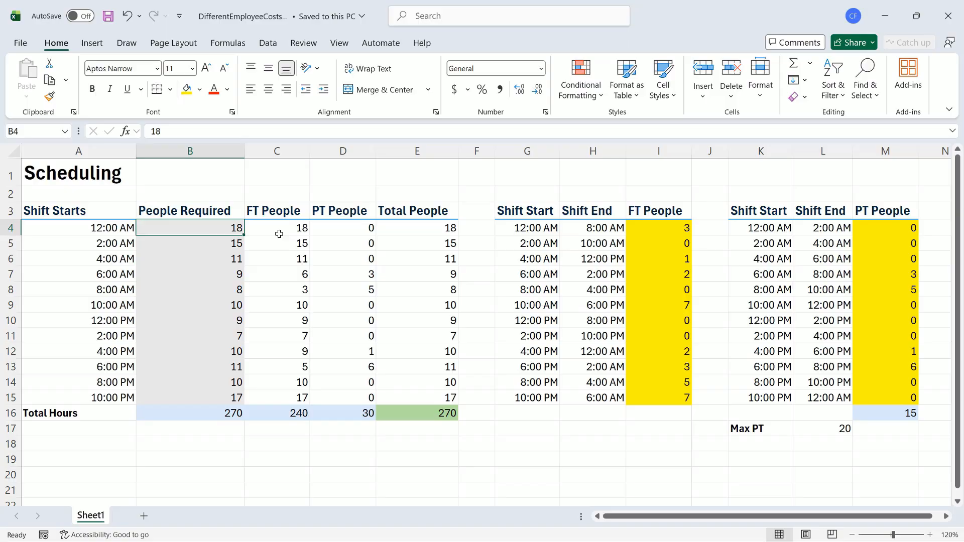
click(207, 242)
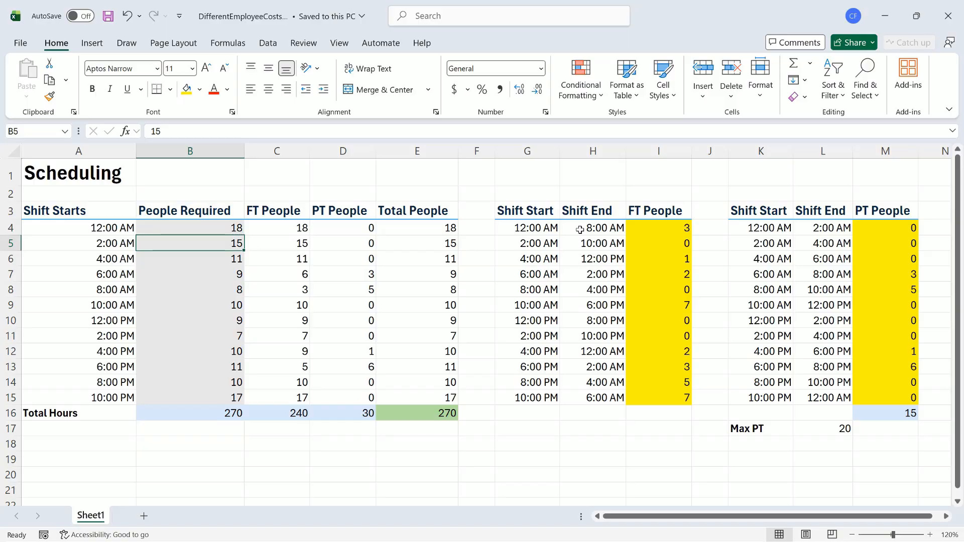
click(736, 230)
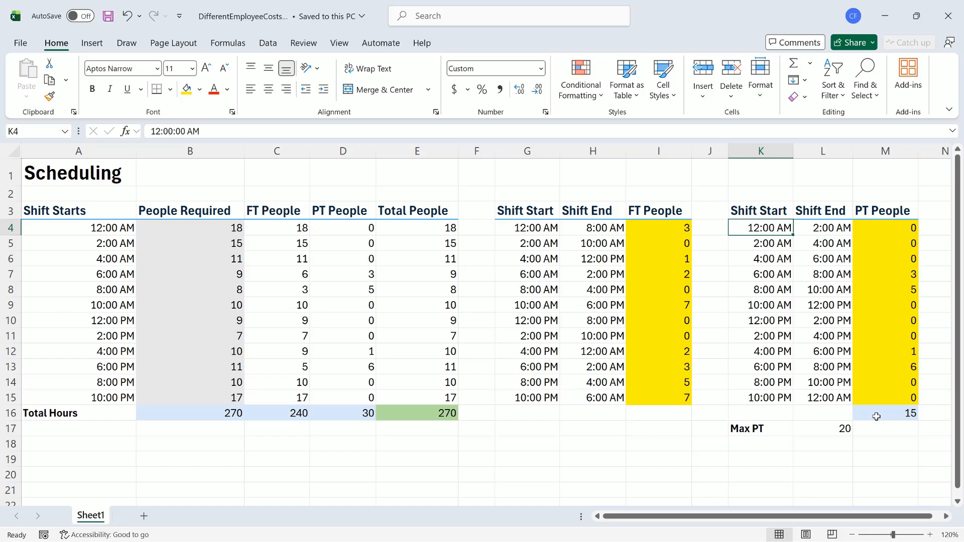
click(444, 414)
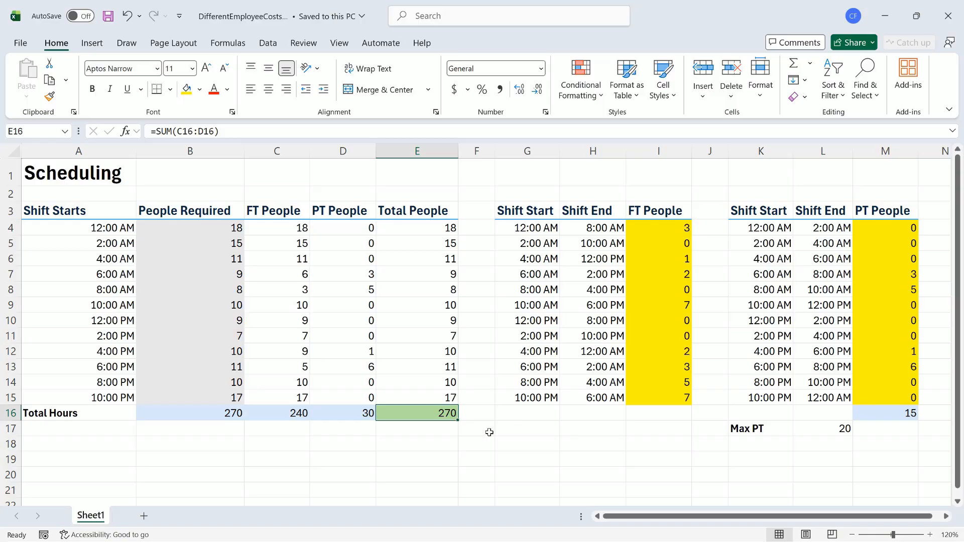
- Add the bold label "Cost per Hour" in cell B17, below the total hours row
click(219, 427)
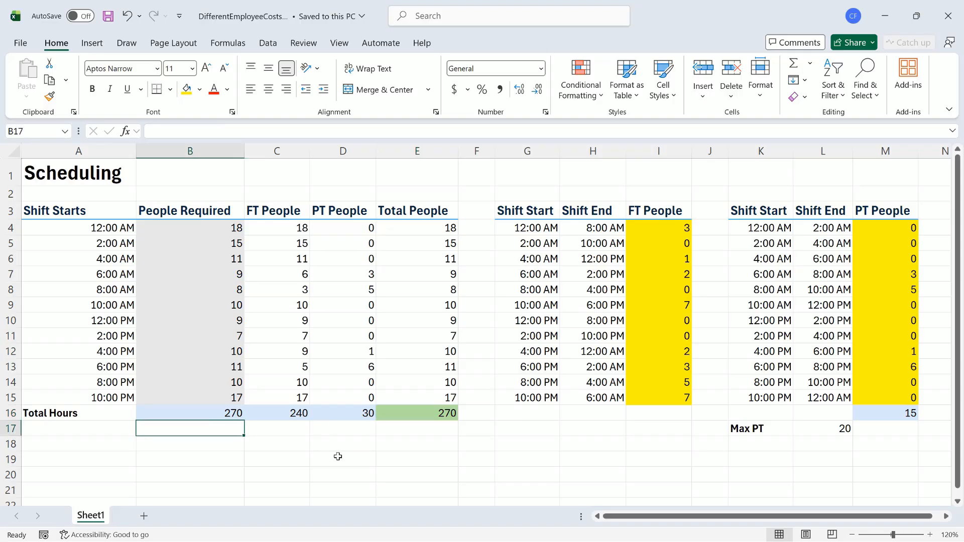
key(ctrl+b)
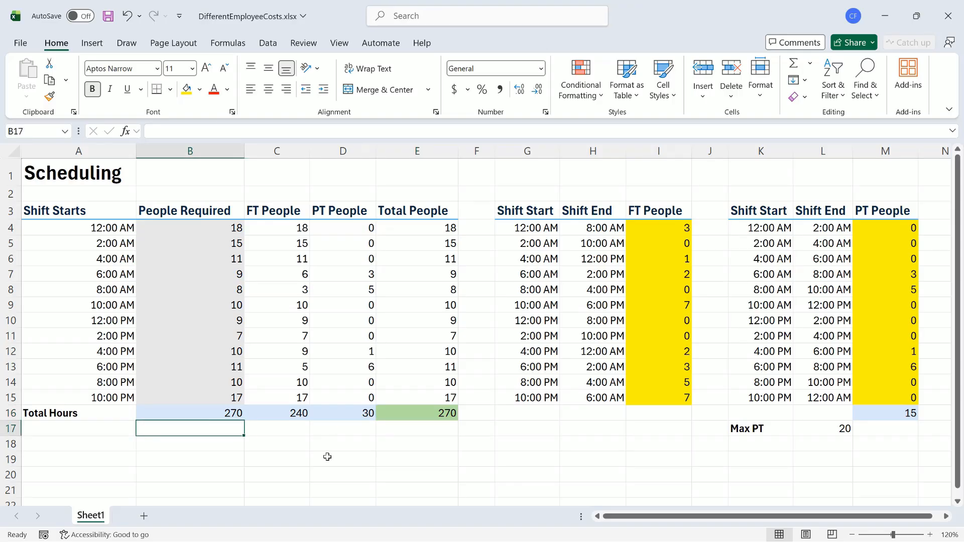
text(Co)
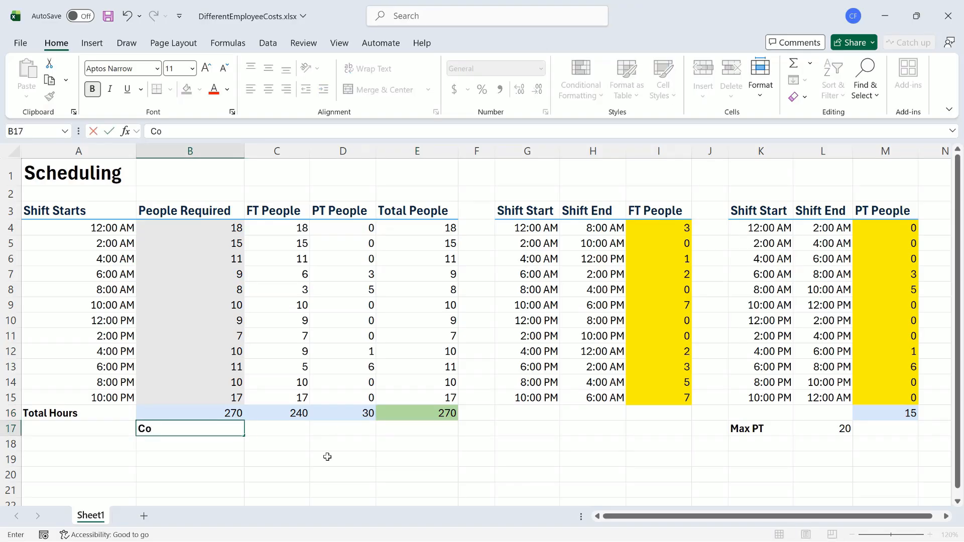
text(st per Hour)
key(Tab)
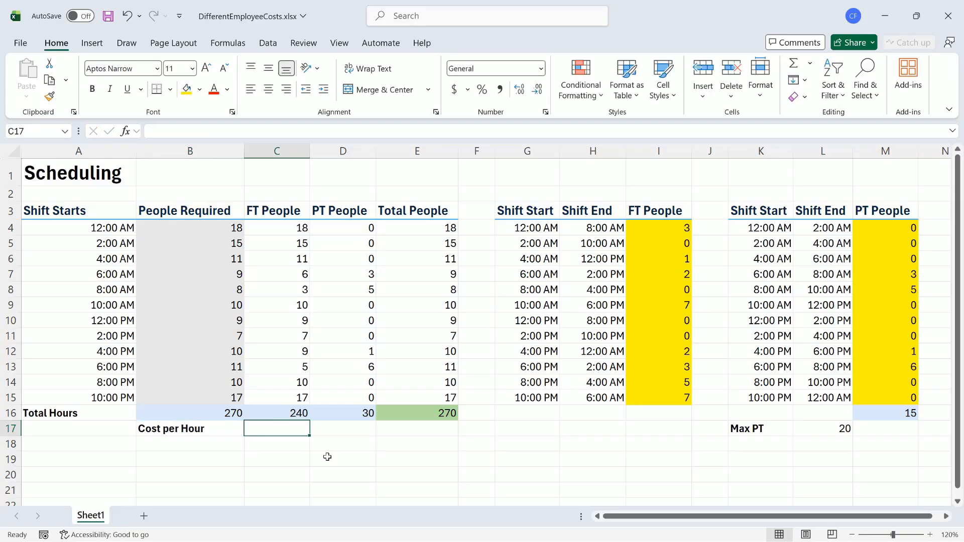
- Enter hourly costs of 60 for full-time in C17 and 40 for part-time in D17, formatted as dollar accounting values
text(60)
key(Tab)
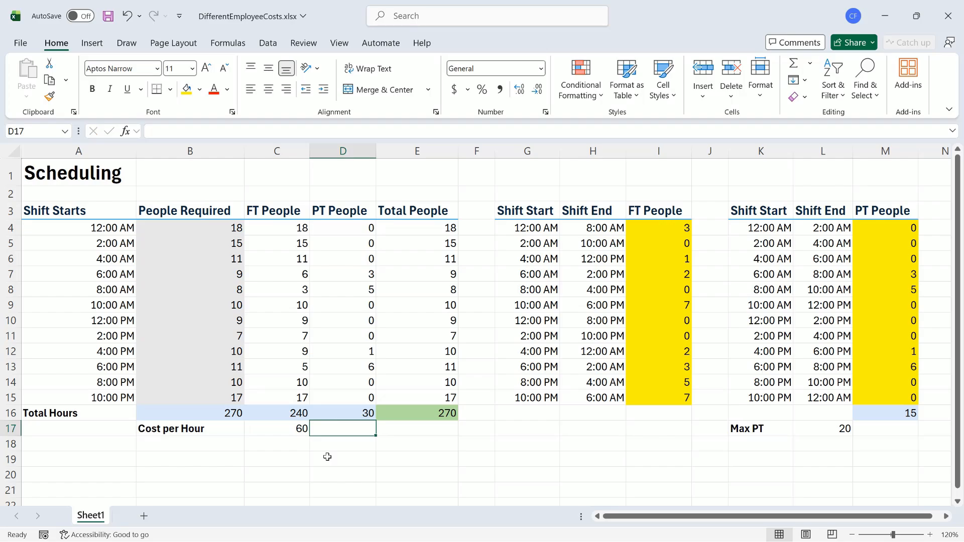
text(40)
key(Return)
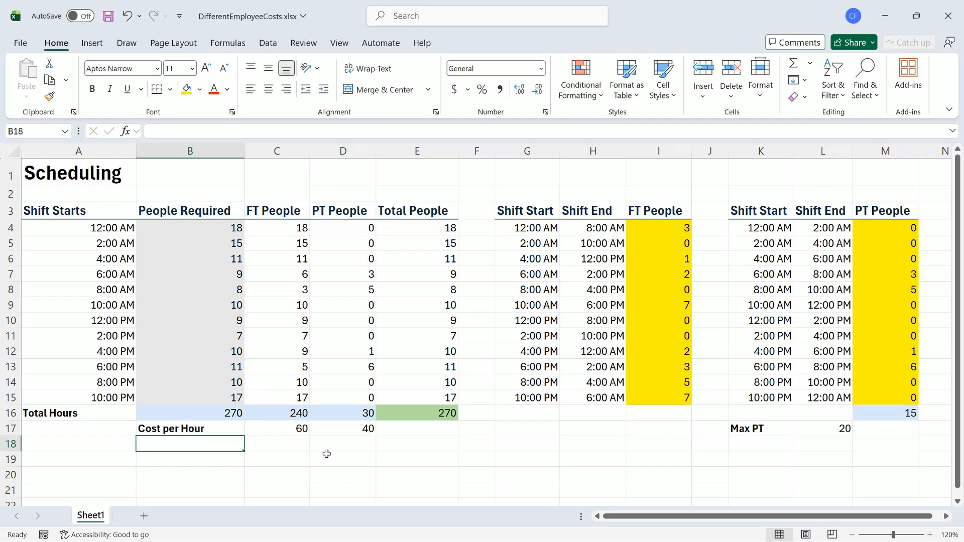
drag(294, 428, 334, 428)
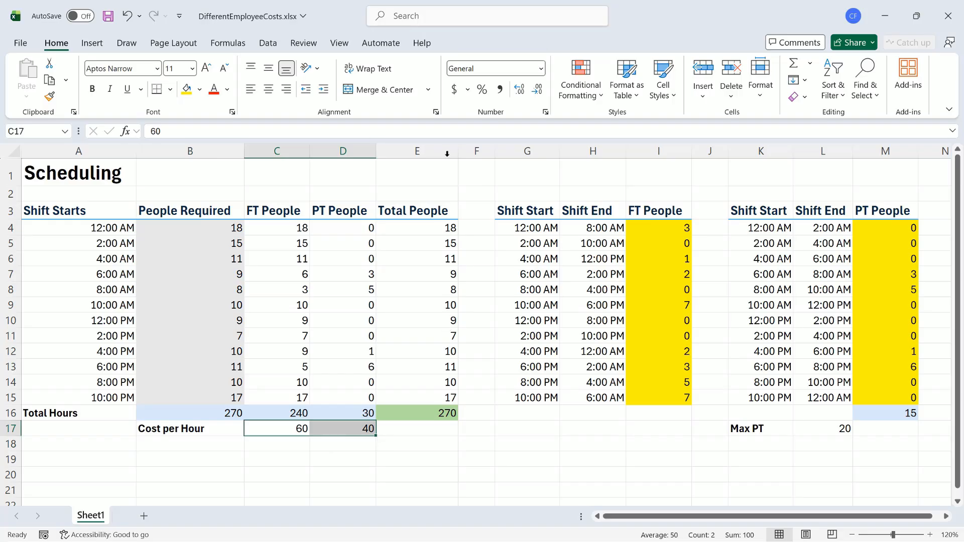
click(454, 89)
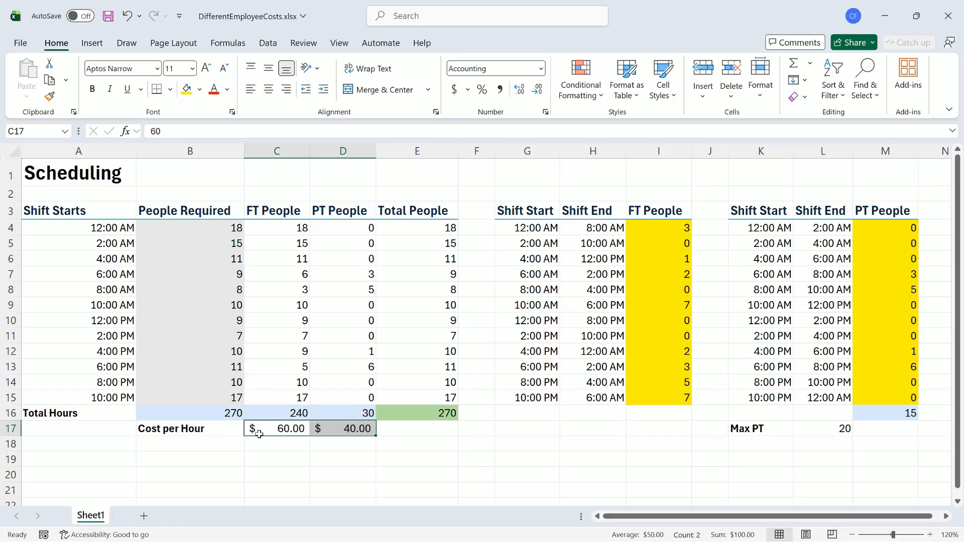
- Add the label "Total cost" in cell B18 and make it bold
click(201, 447)
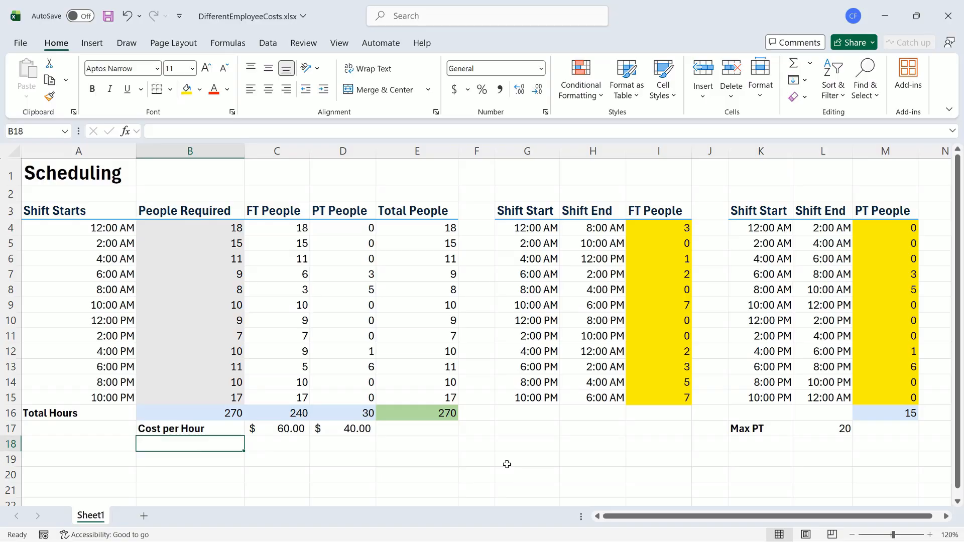
text(Total cost)
key(Return)
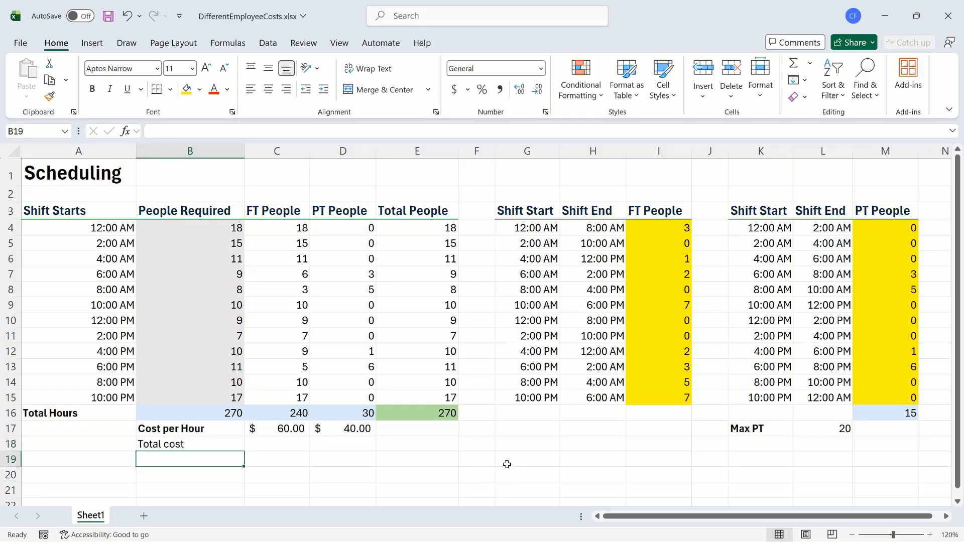
click(206, 444)
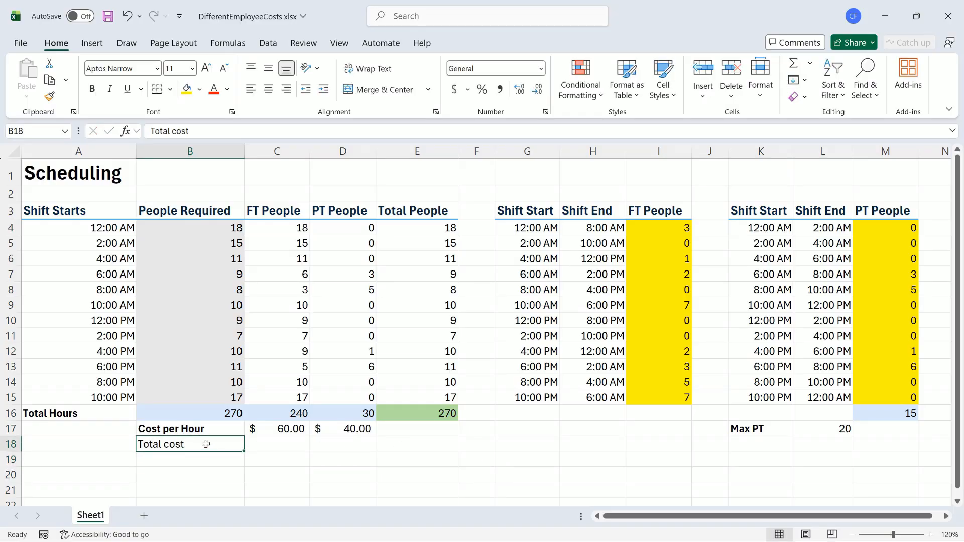
key(ctrl+b)
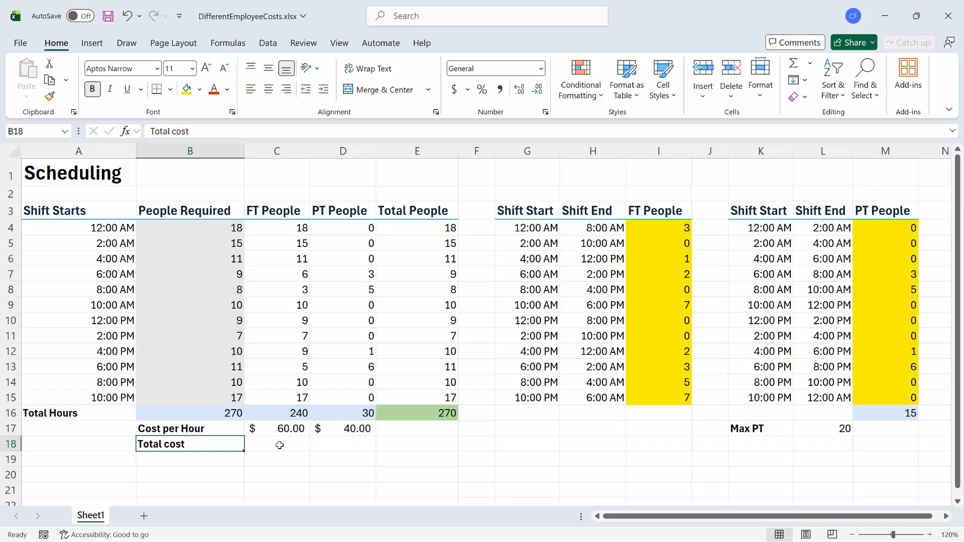
- Calculate full-time and part-time total costs in C18:D18 by filling both cells with the formula =C16*C17
drag(280, 445, 343, 445)
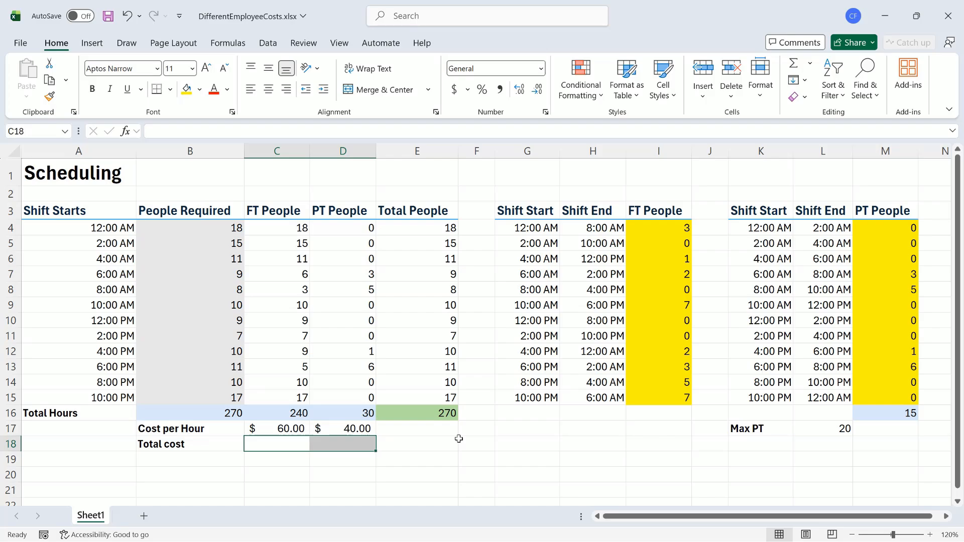
text(=)
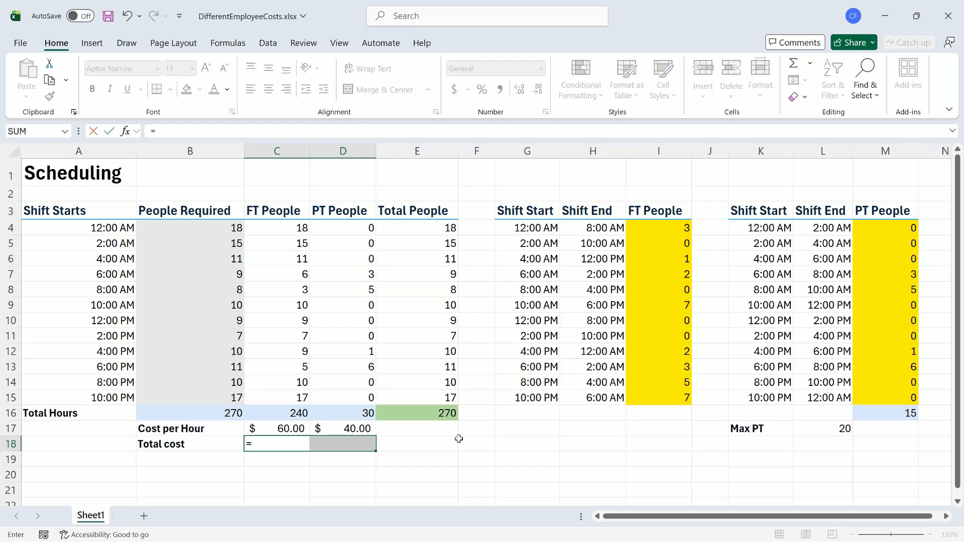
text(c16)
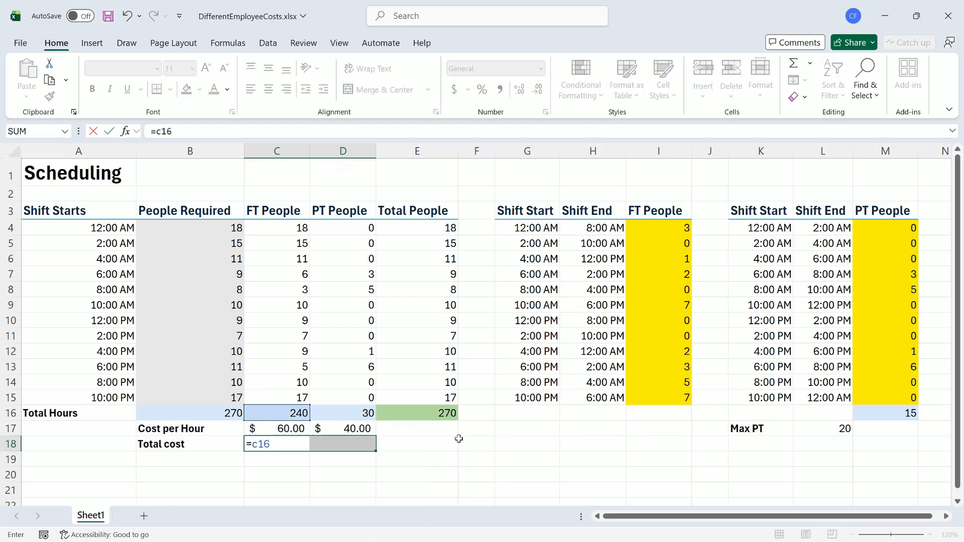
text(*c17)
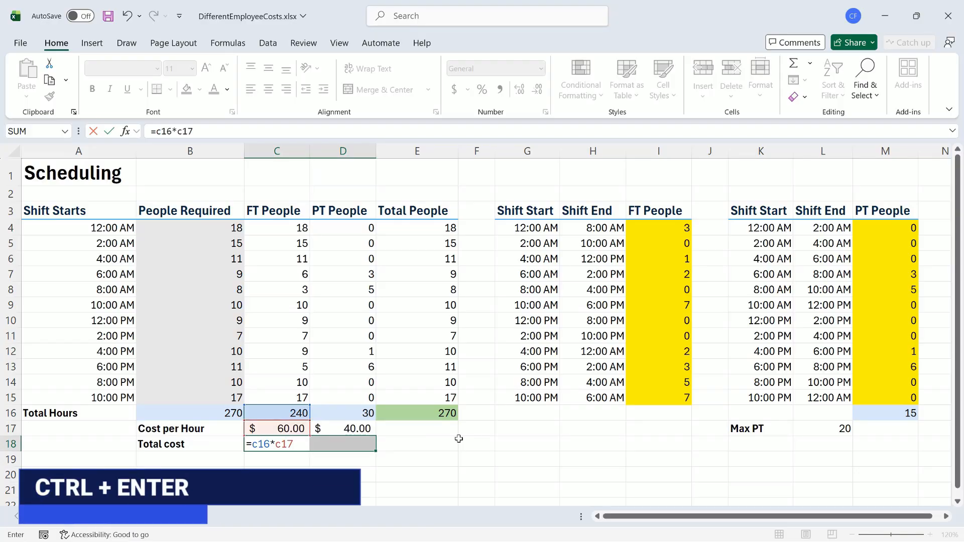
key(ctrl+Return)
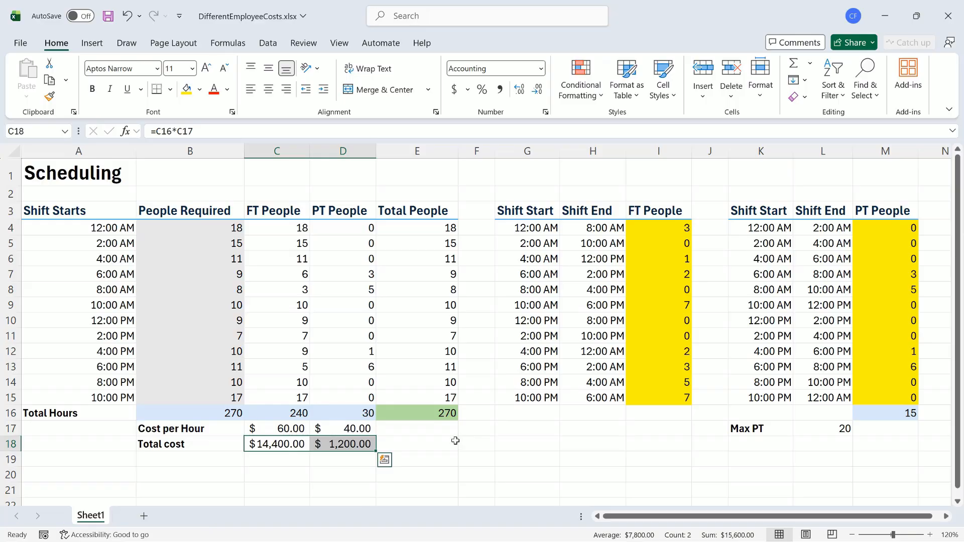
- Calculate the combined total cost in cell E18 with the formula =C18+D18
click(453, 441)
text(=)
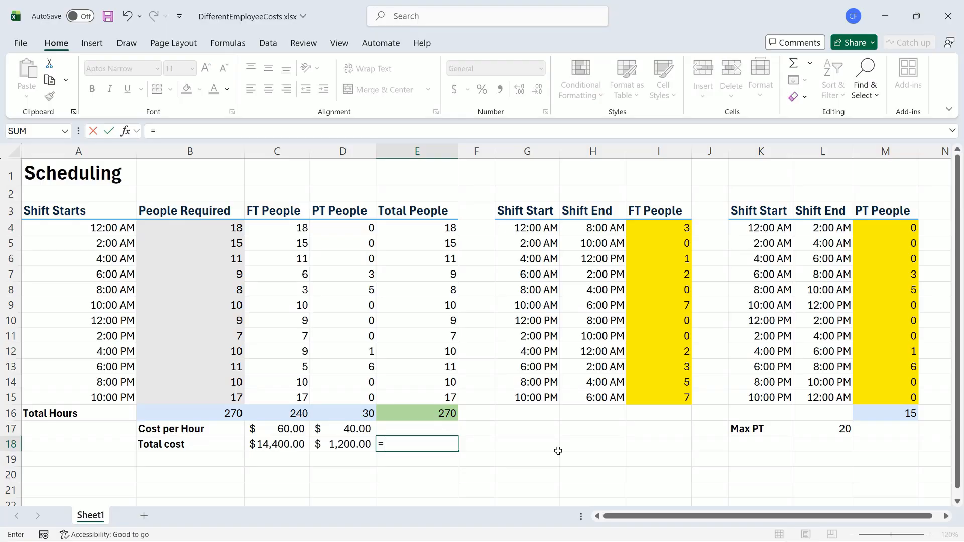
text(C18)
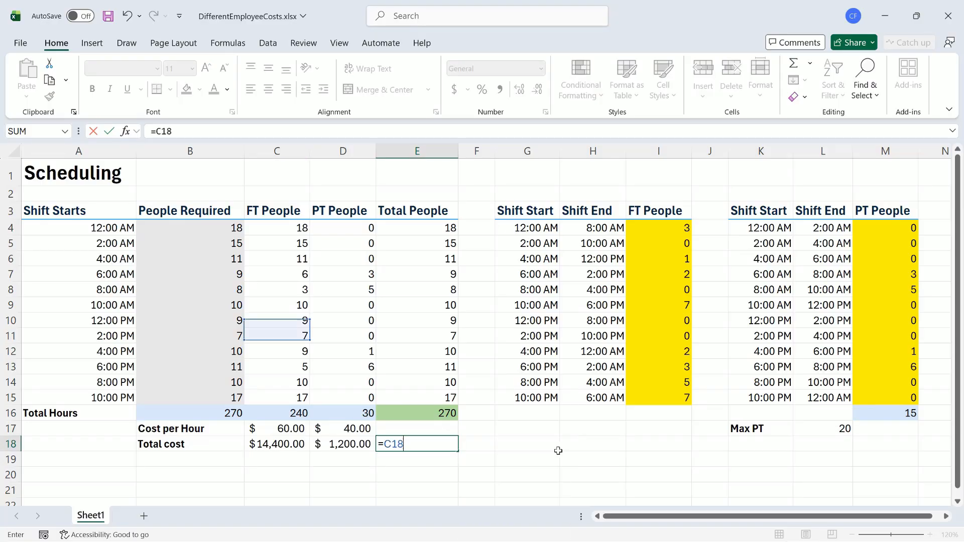
text(+D18)
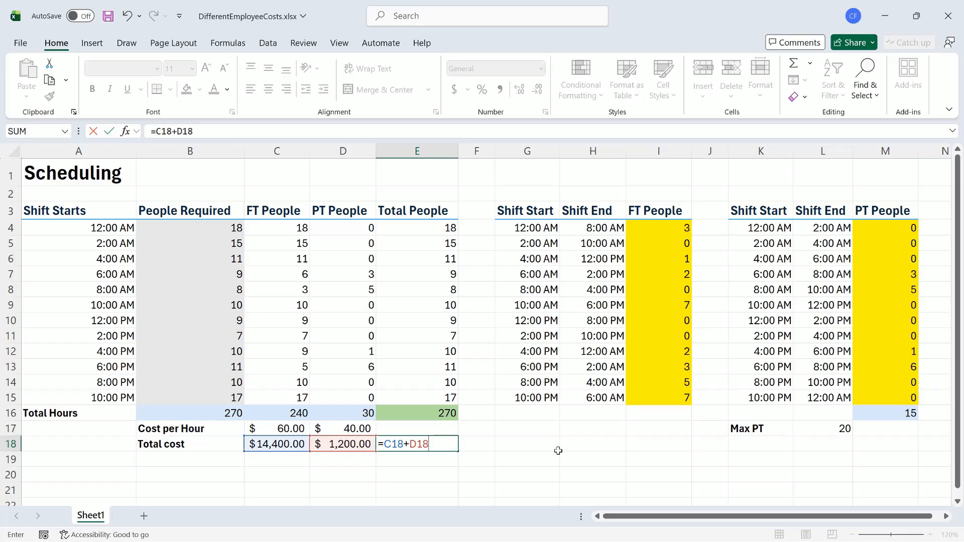
key(Return)
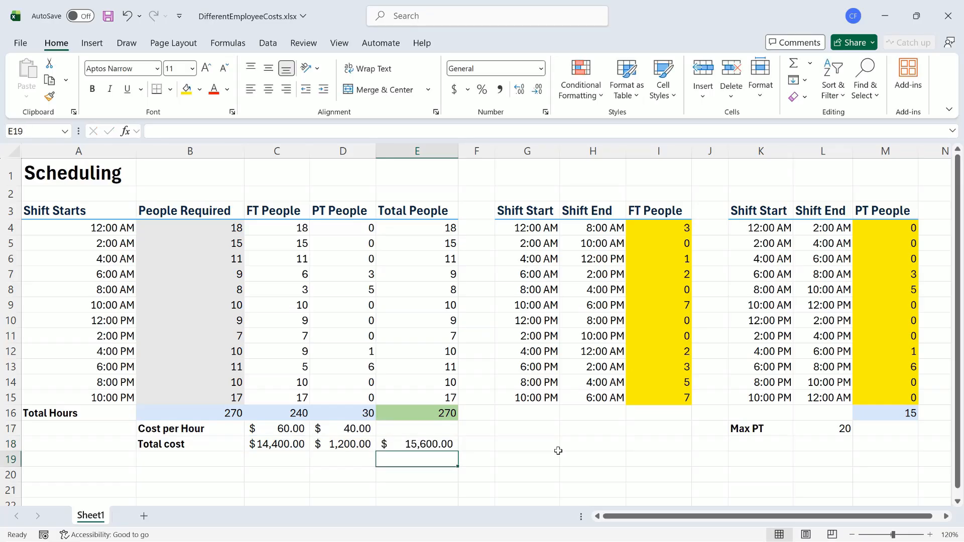
- Fill the combined total cost cell E18 with the same light green as cell E16
click(431, 440)
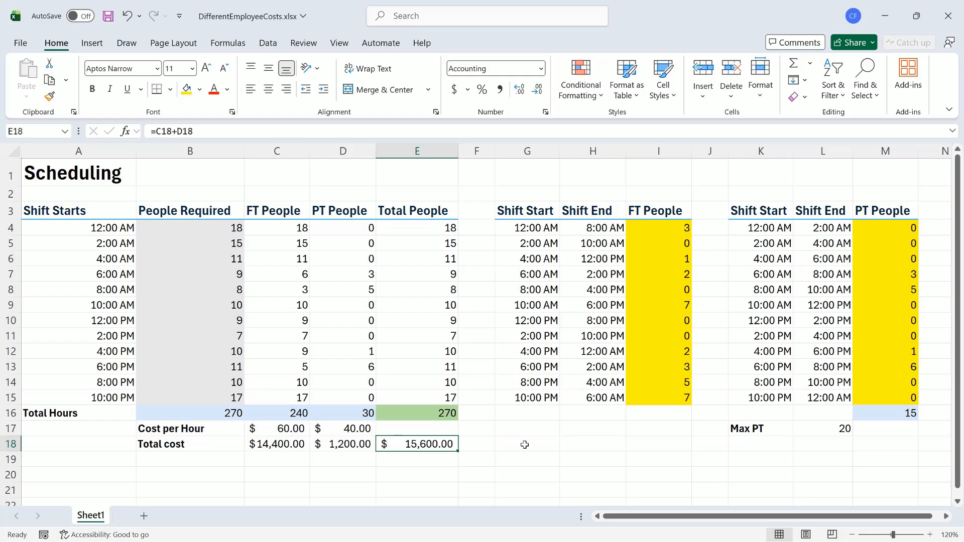
click(200, 90)
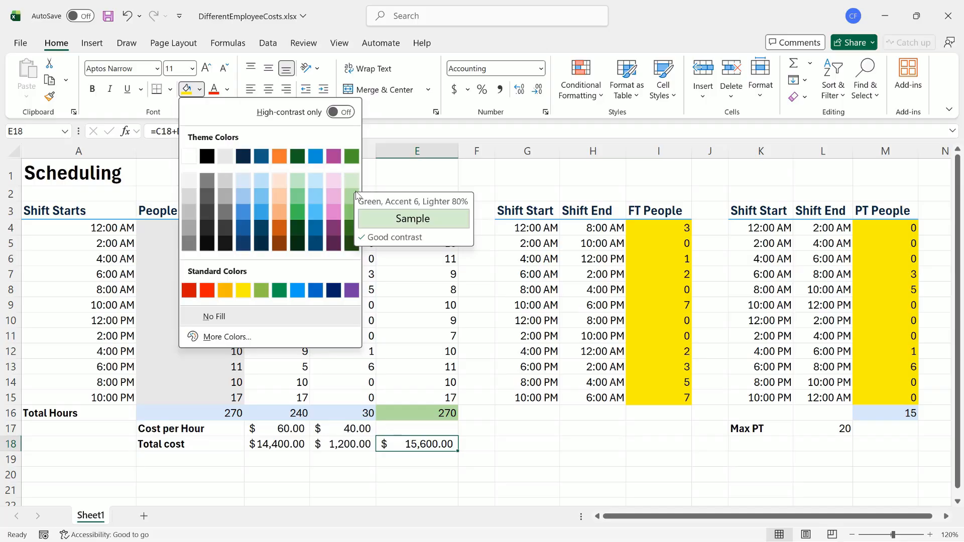
click(351, 195)
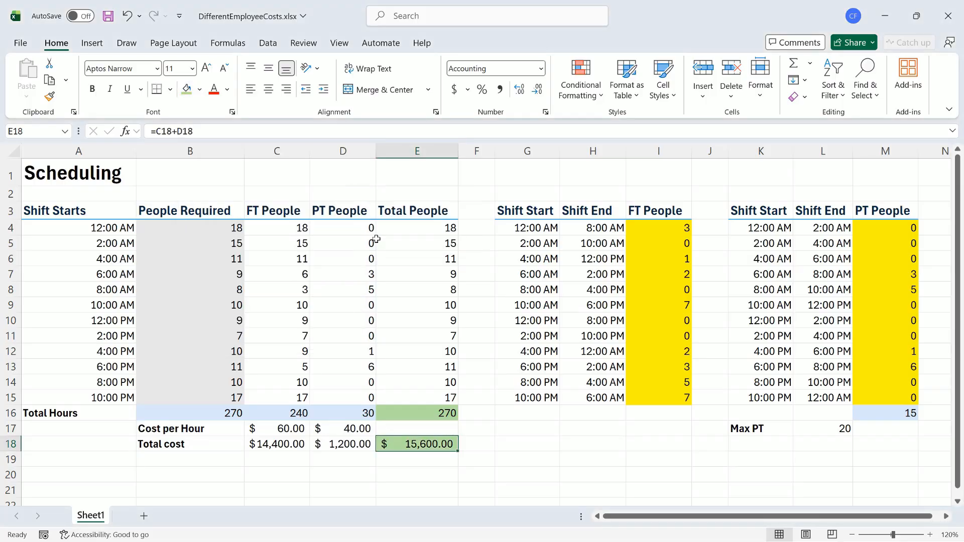
- Copy the light blue formatting of cell D16 onto the total hours cell E16
click(429, 413)
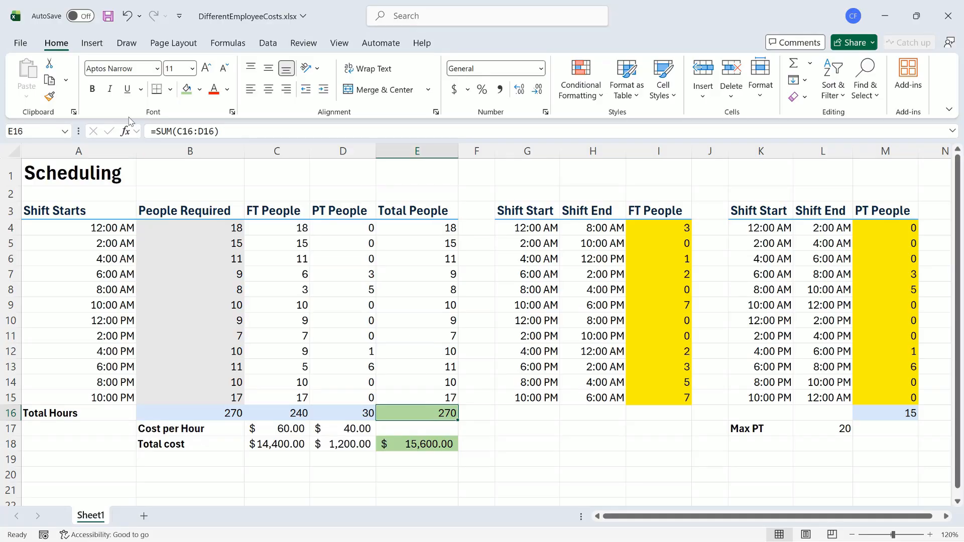
click(359, 408)
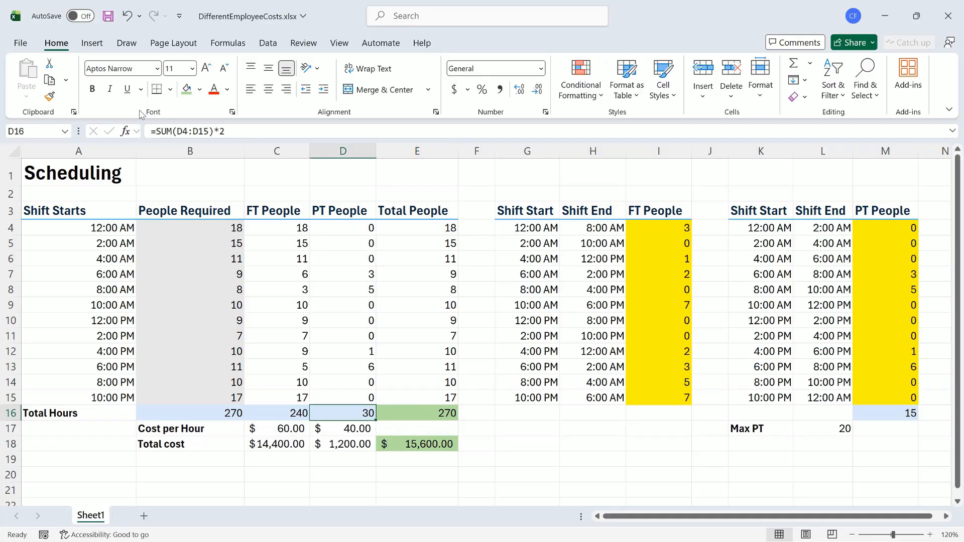
click(48, 97)
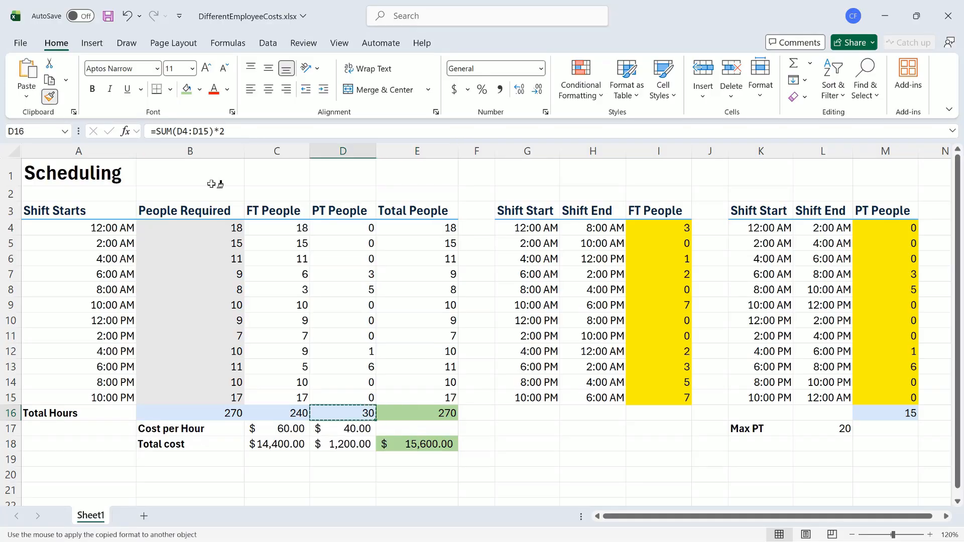
click(436, 412)
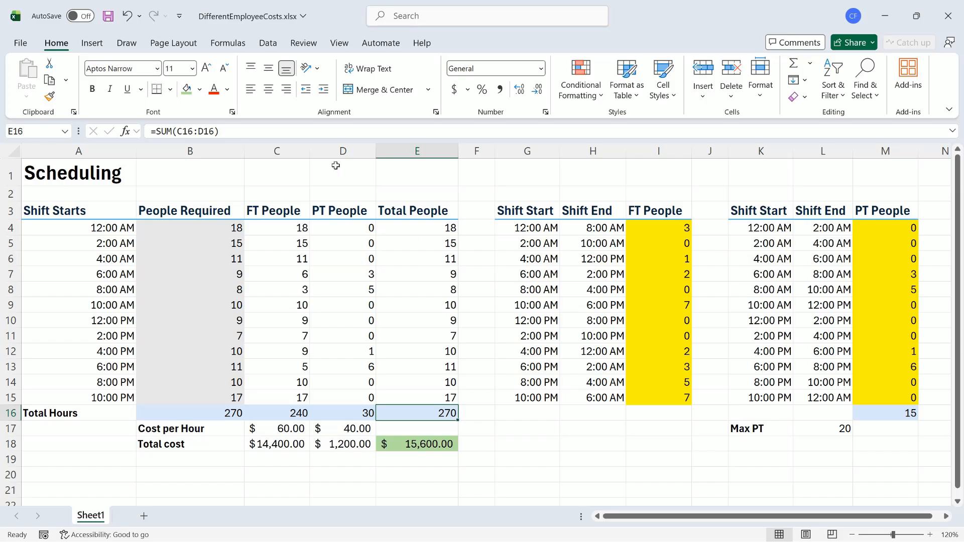
- Change the Solver objective to minimise total cost cell $E$18, solve the model, and keep the solution
click(268, 43)
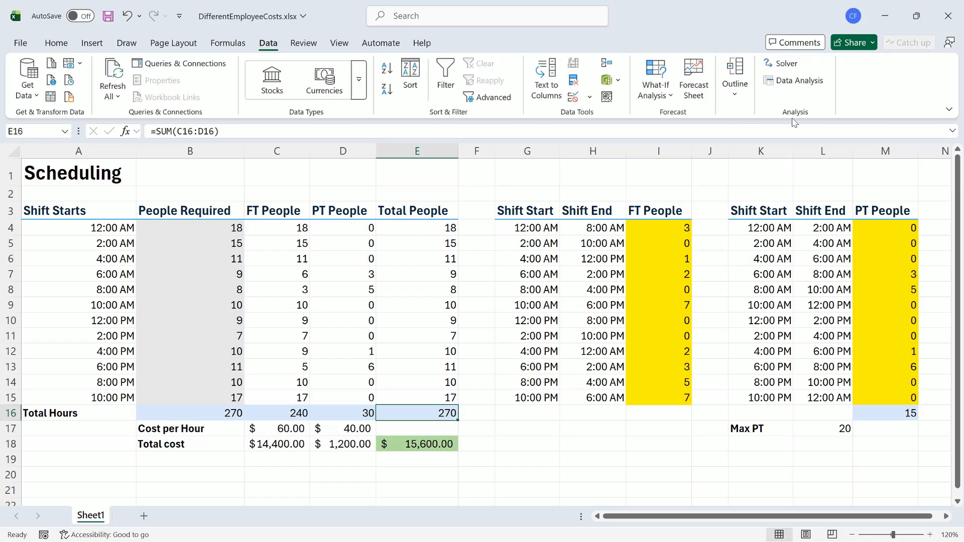
click(783, 64)
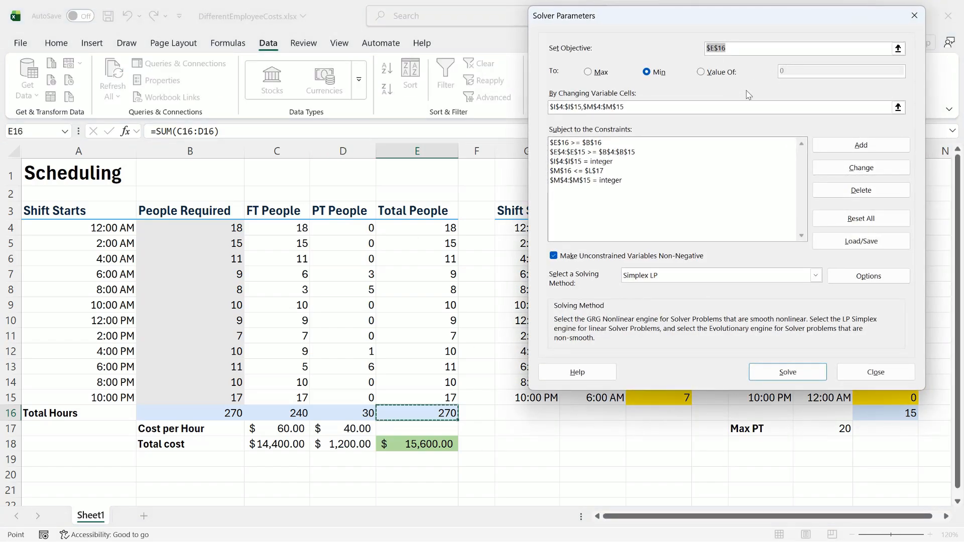
click(741, 48)
key(BackSpace)
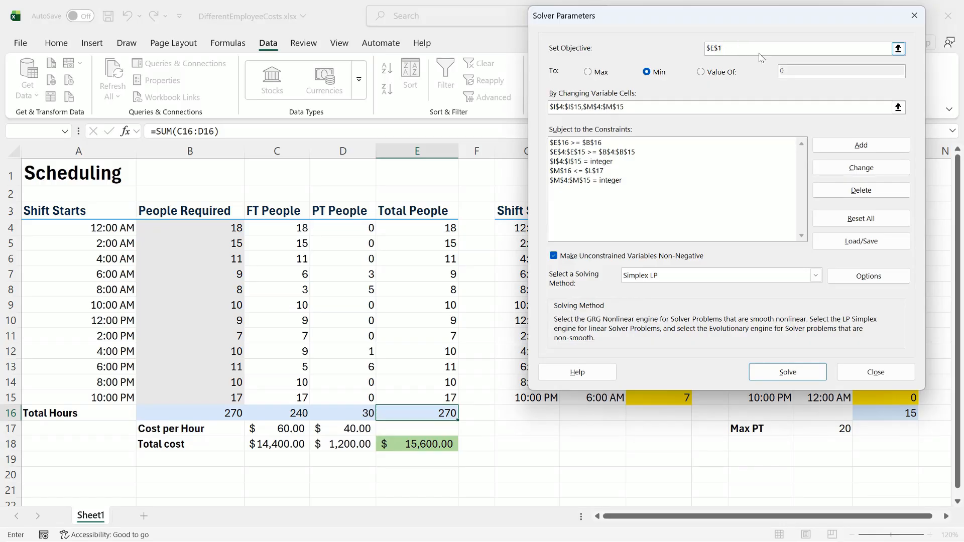
text(8)
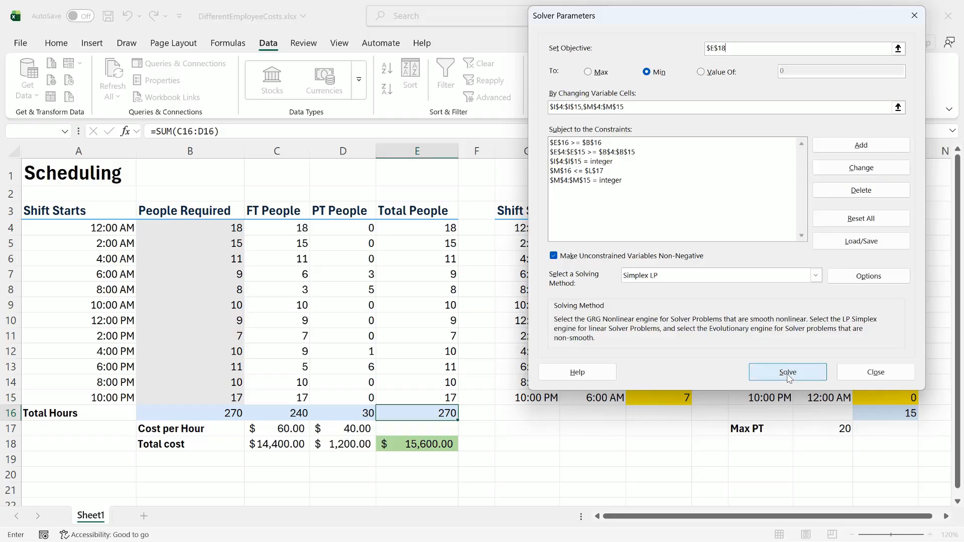
click(813, 376)
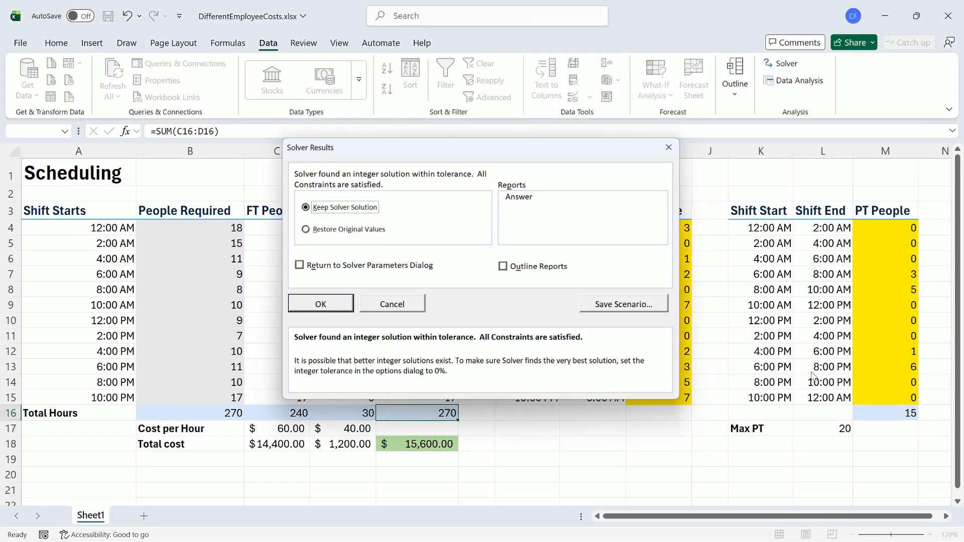
click(346, 304)
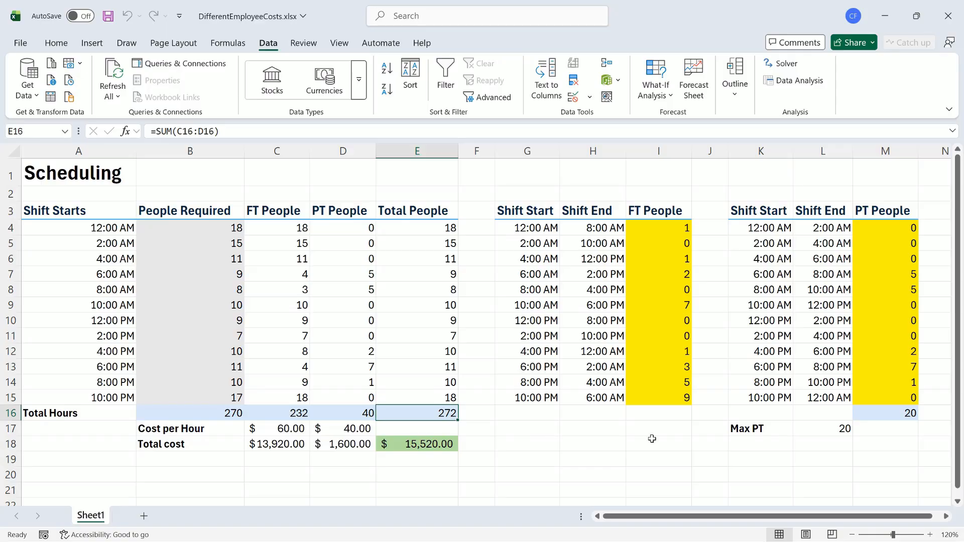
- Set the Max PT limit in L17 to 40 and rerun Solver, keeping its solution
click(820, 434)
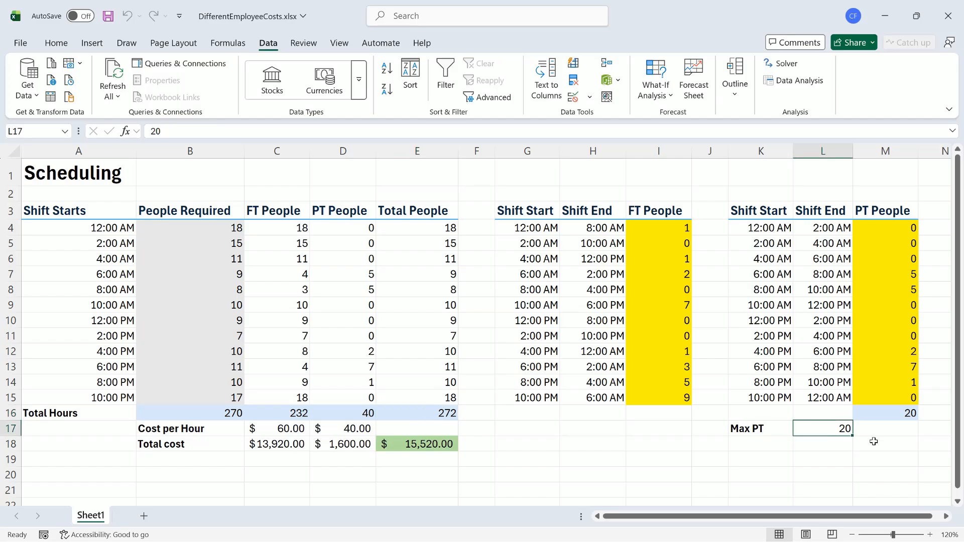
text(40)
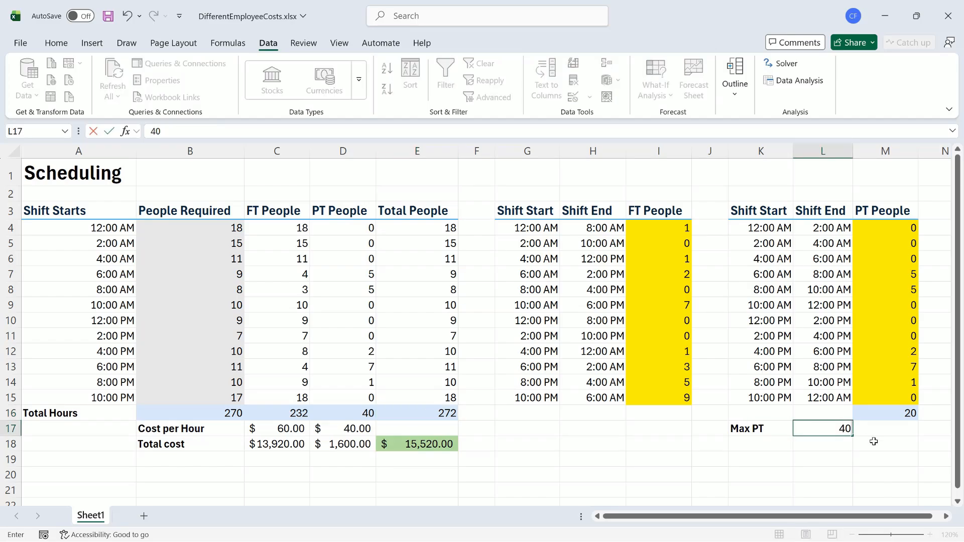
key(Return)
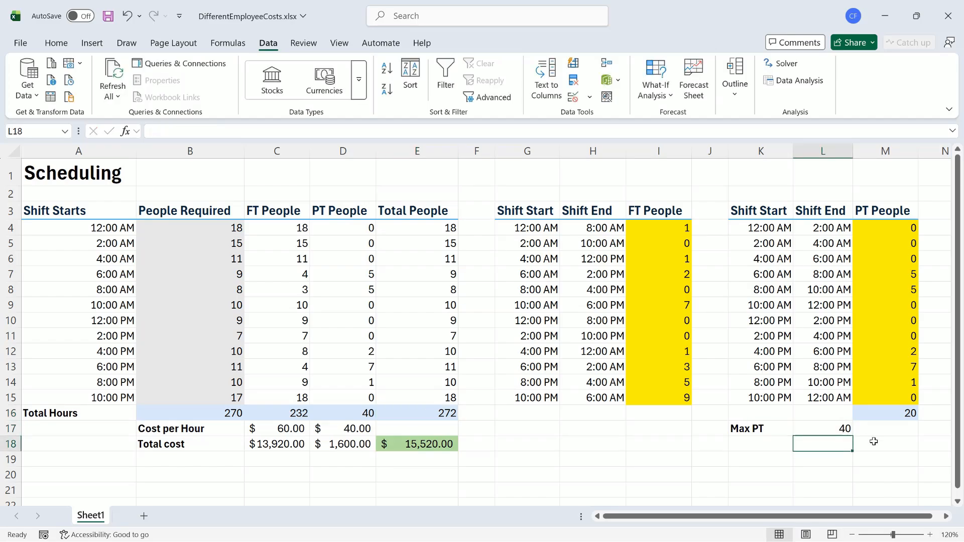
click(786, 64)
click(788, 372)
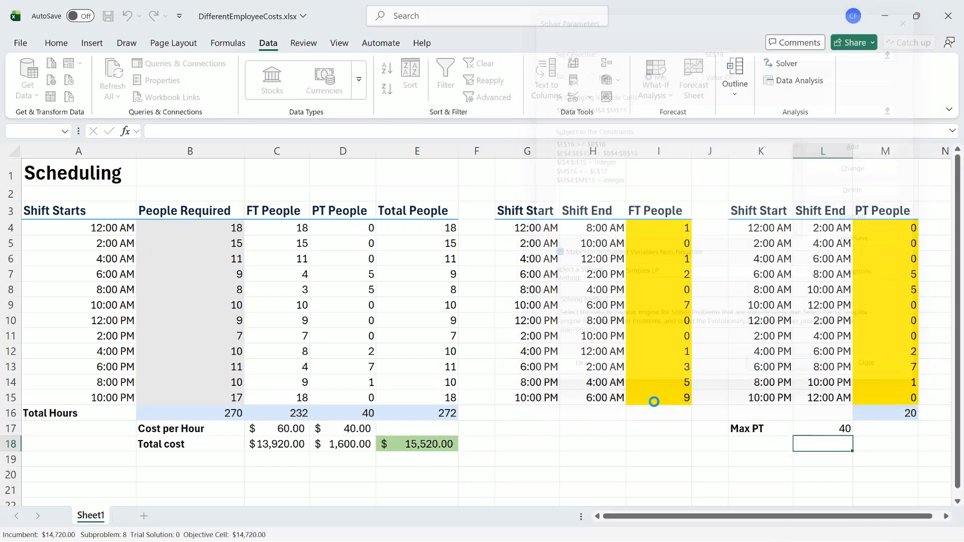
key(Return)
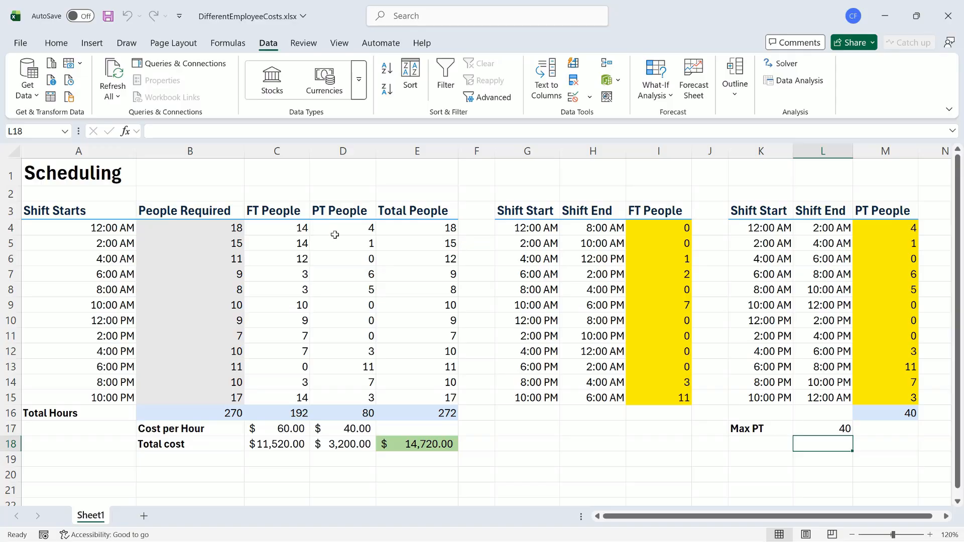
- Add the Solver constraint $C$4:$C$15 >= $D$4:$D$15 so full-time staff at least match part-time staff, and solve, keeping the solution
click(780, 64)
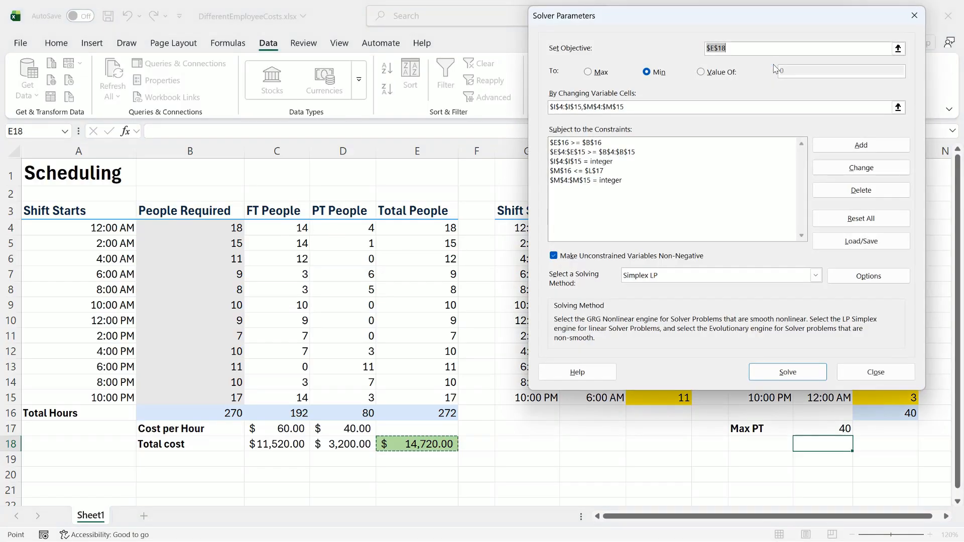
click(869, 143)
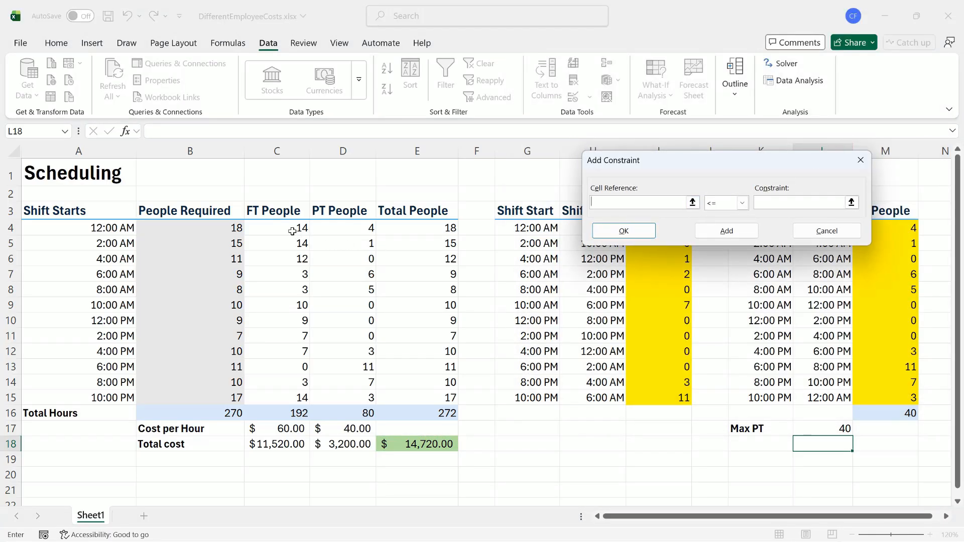
drag(295, 228, 266, 391)
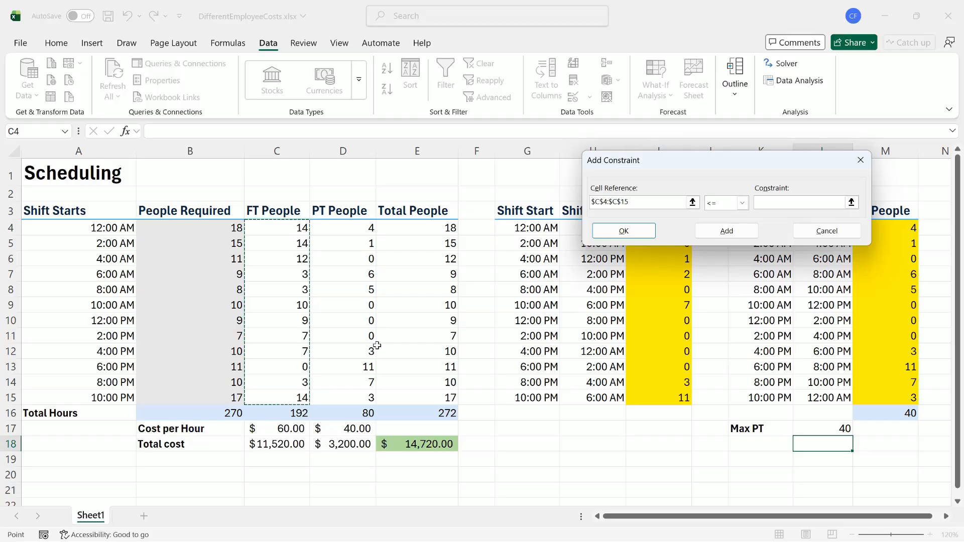
click(743, 203)
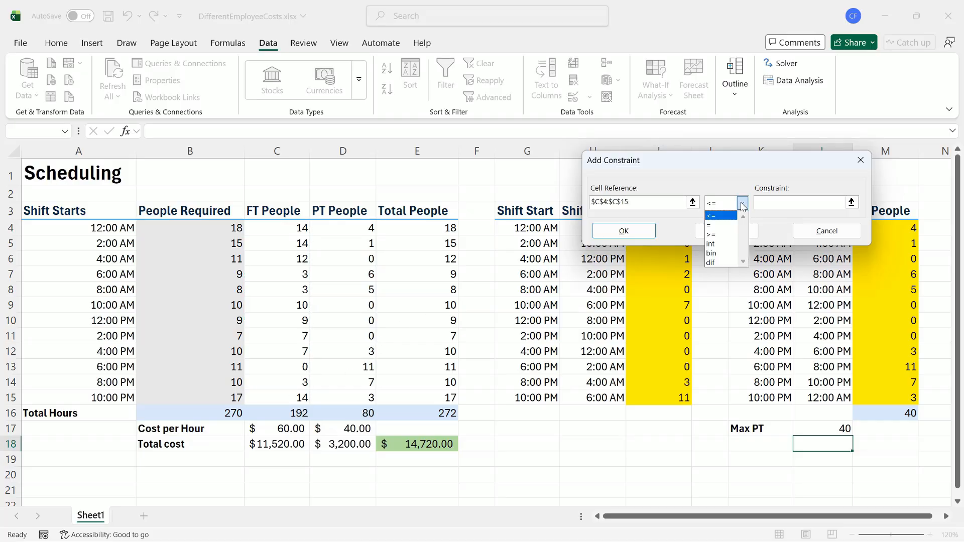
click(712, 235)
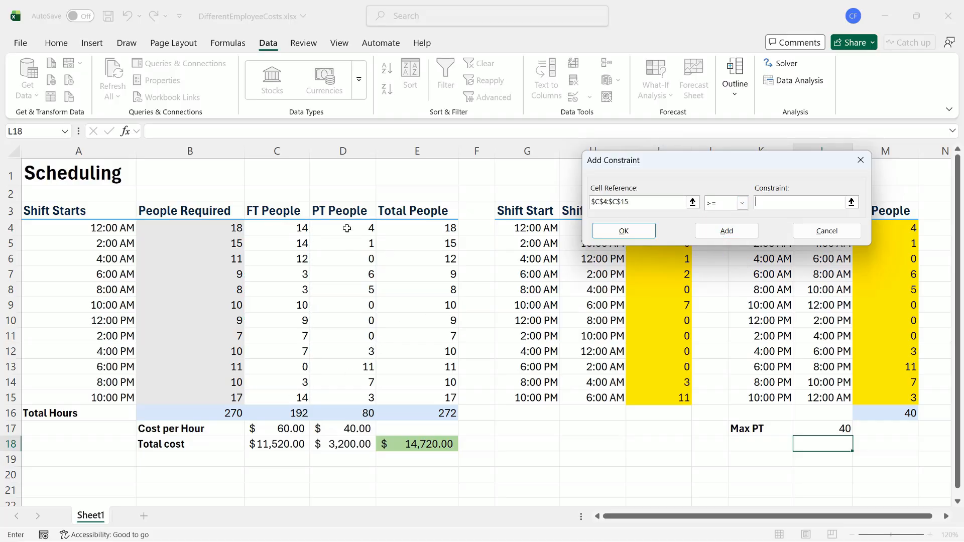
drag(347, 229, 346, 396)
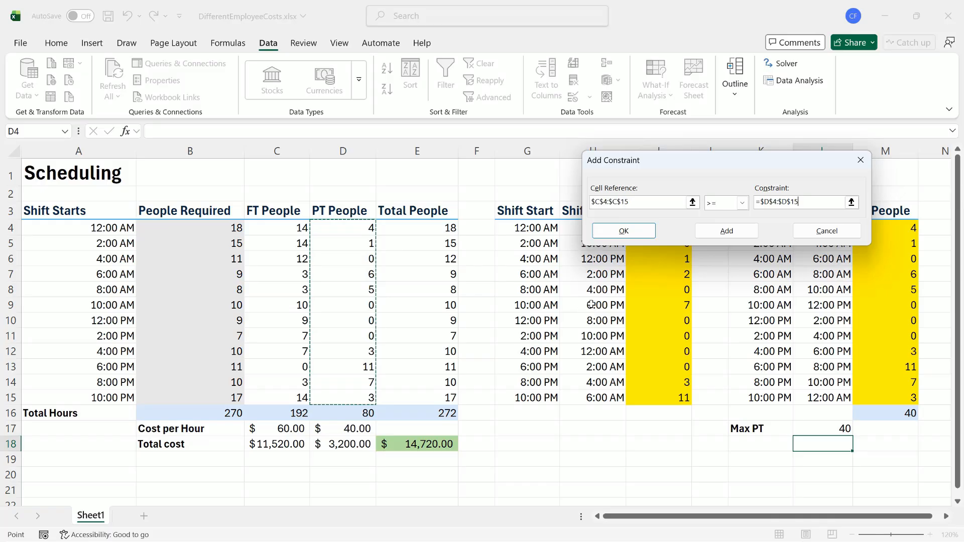
click(631, 232)
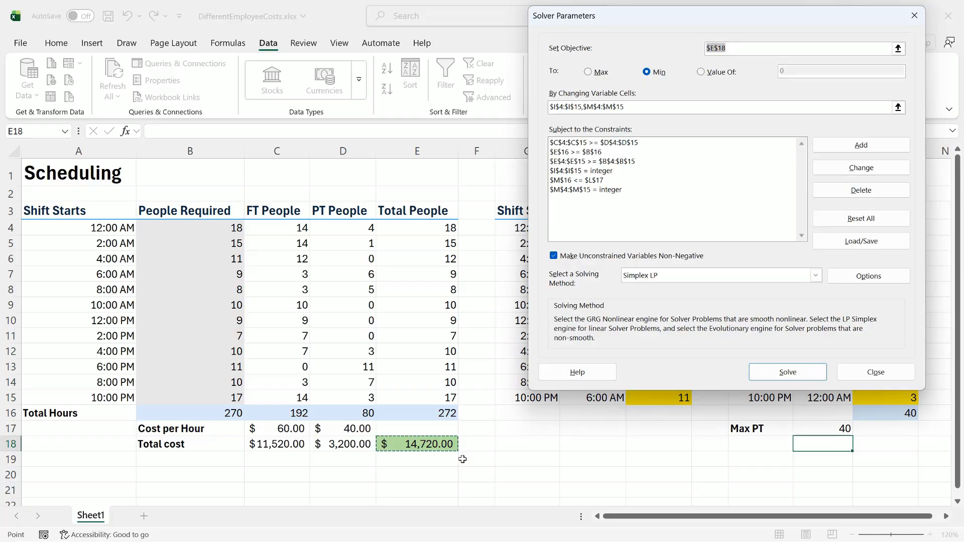
click(786, 373)
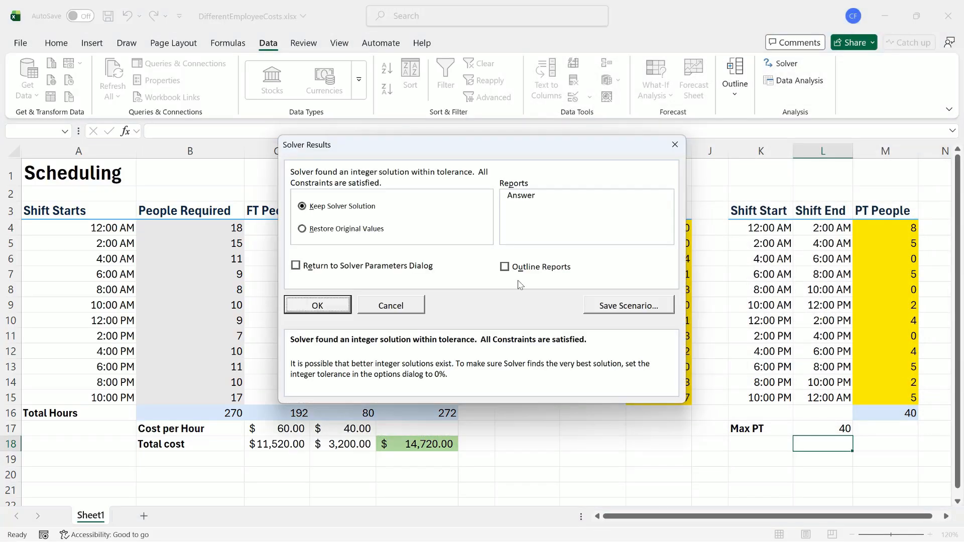
click(332, 307)
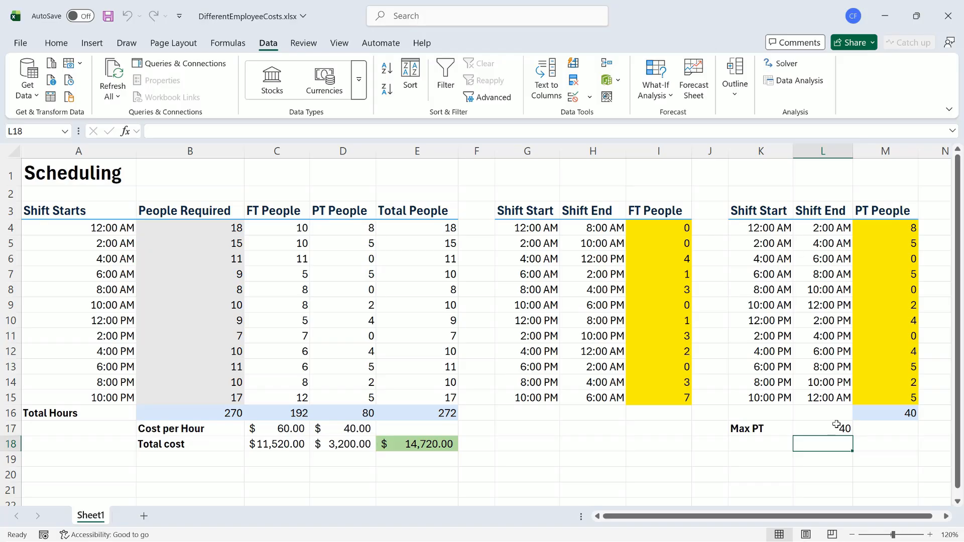
- Raise the Max PT limit in L17 to 60 and solve the schedule again, keeping the solution
click(836, 427)
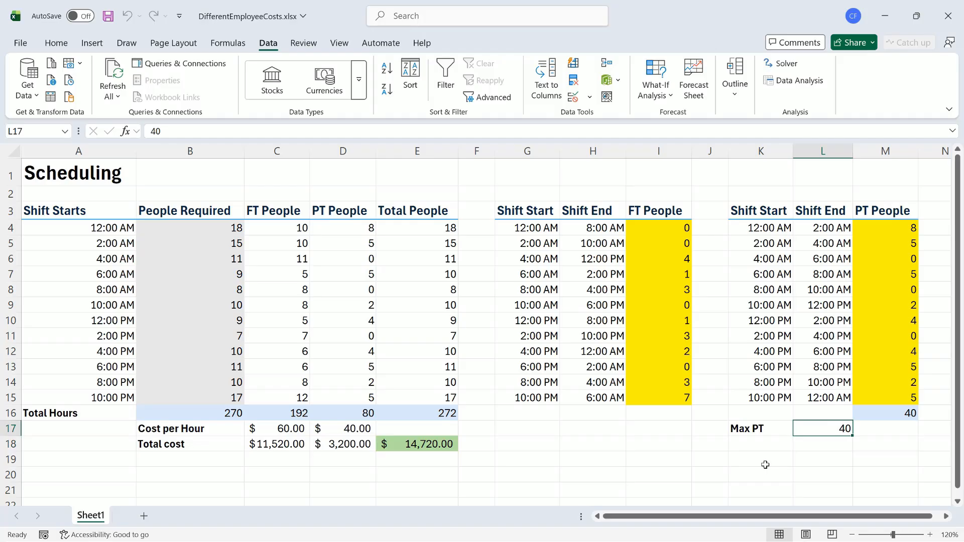
text(60)
key(Return)
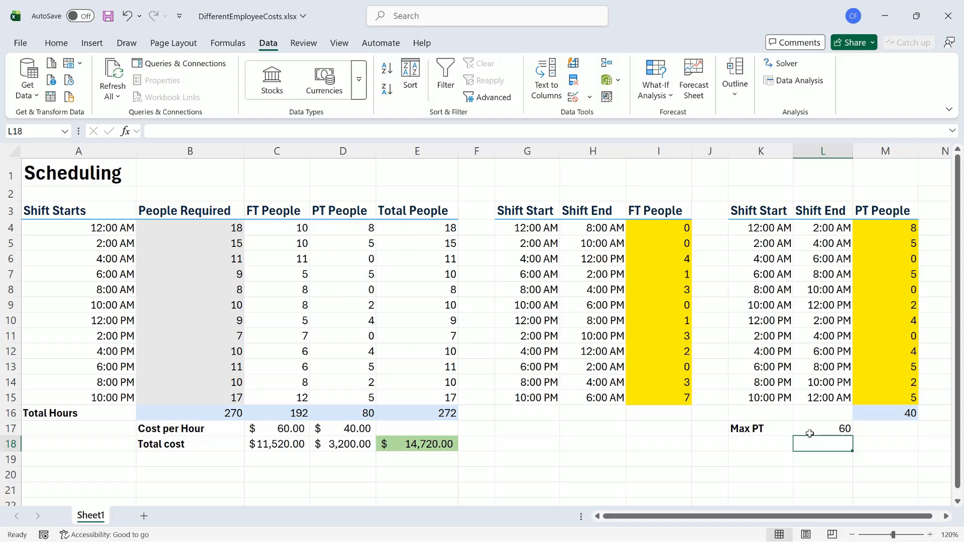
click(786, 64)
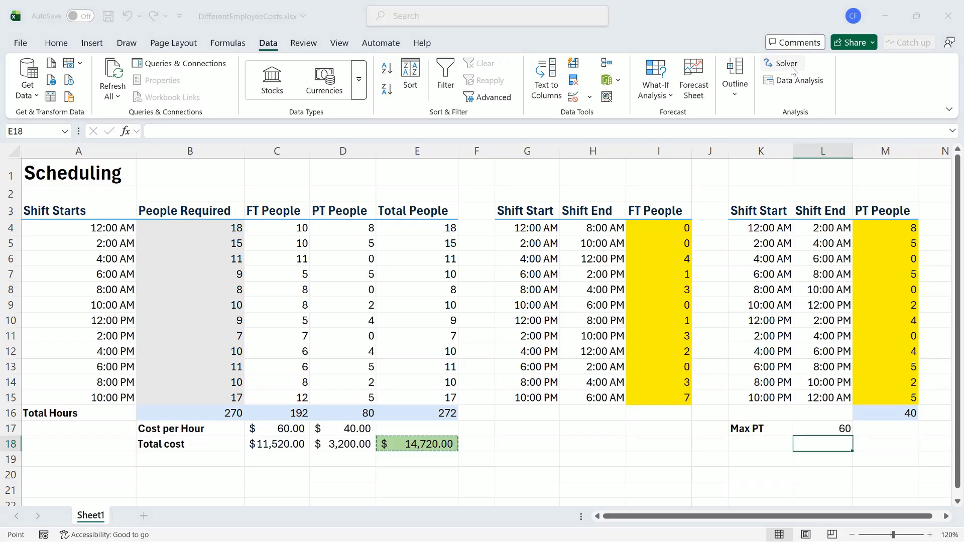
click(791, 372)
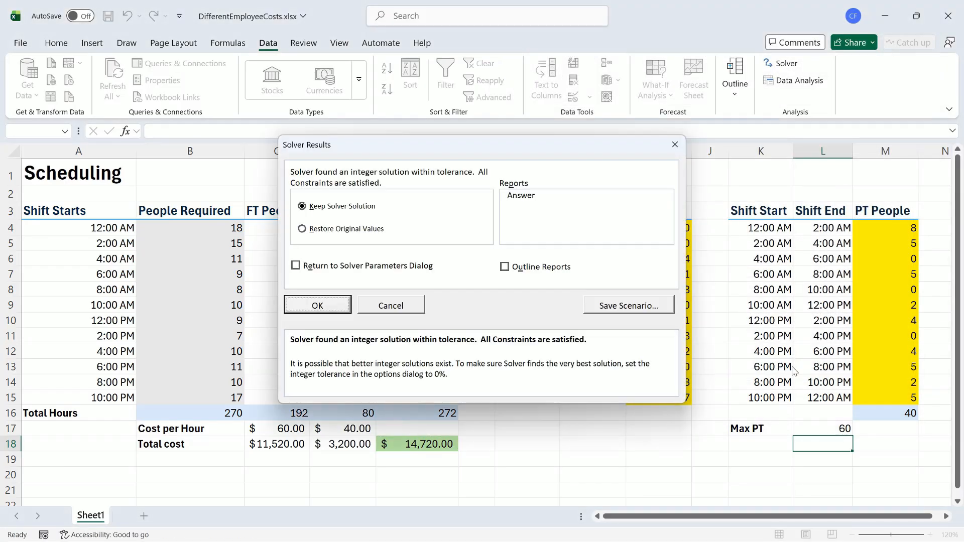
click(331, 306)
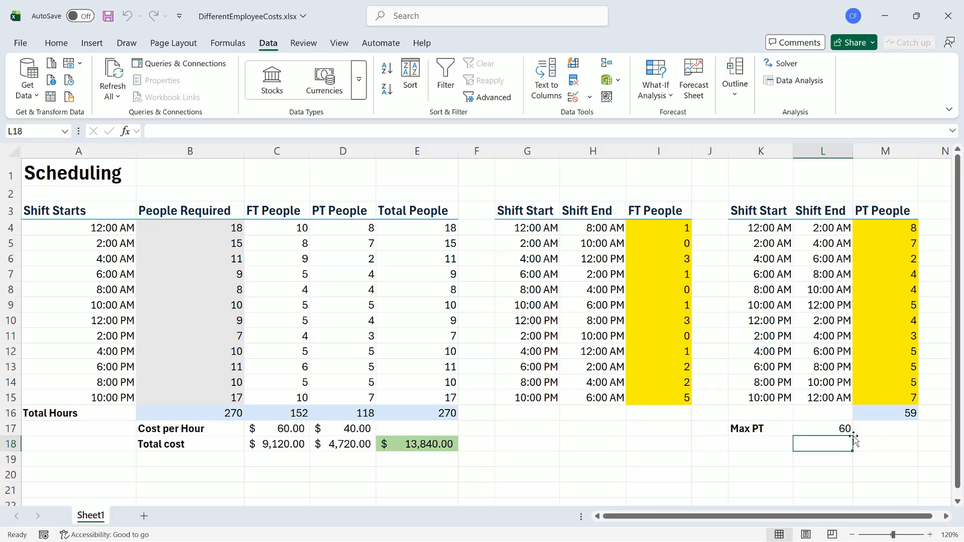
- Increase the Max PT limit in L17 to 80 and re-solve for minimum total cost, keeping the solution
click(837, 430)
text(80)
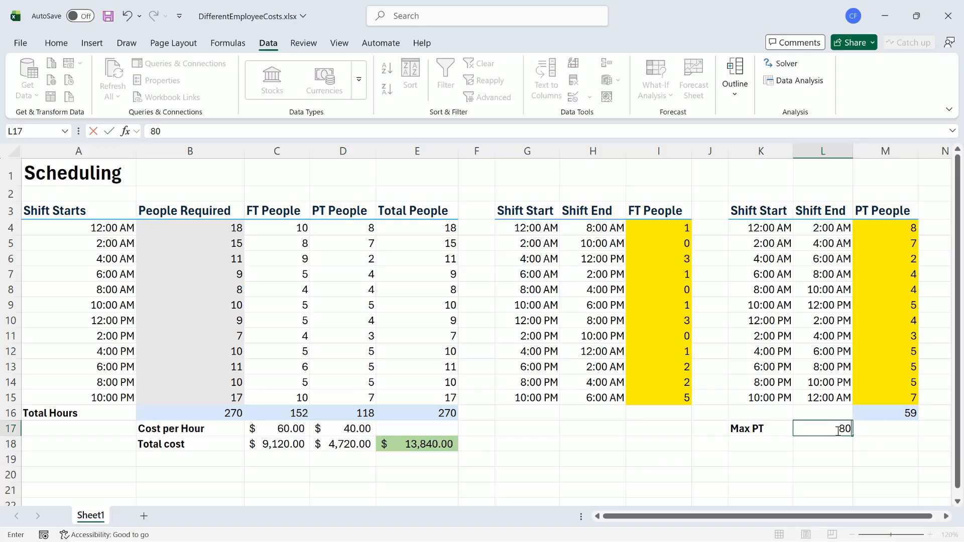
key(Return)
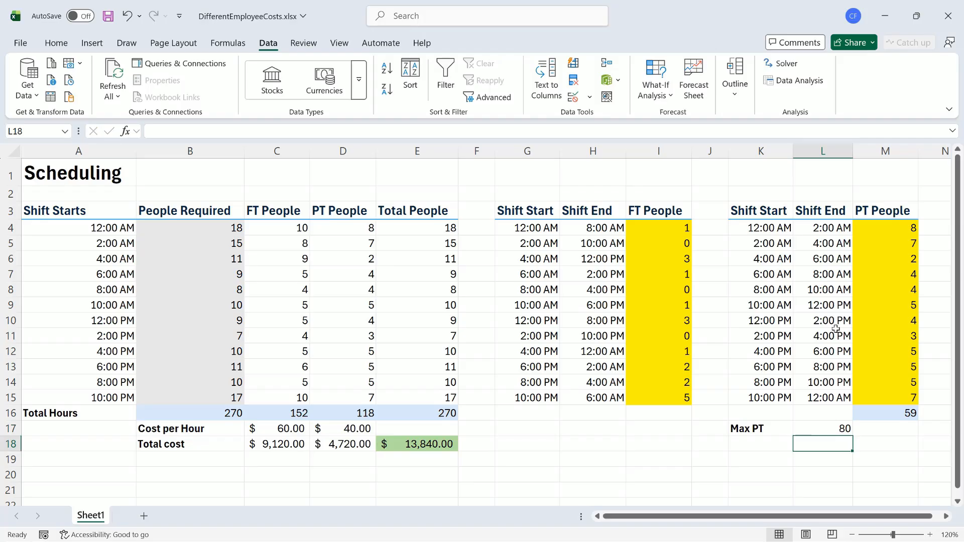
click(786, 64)
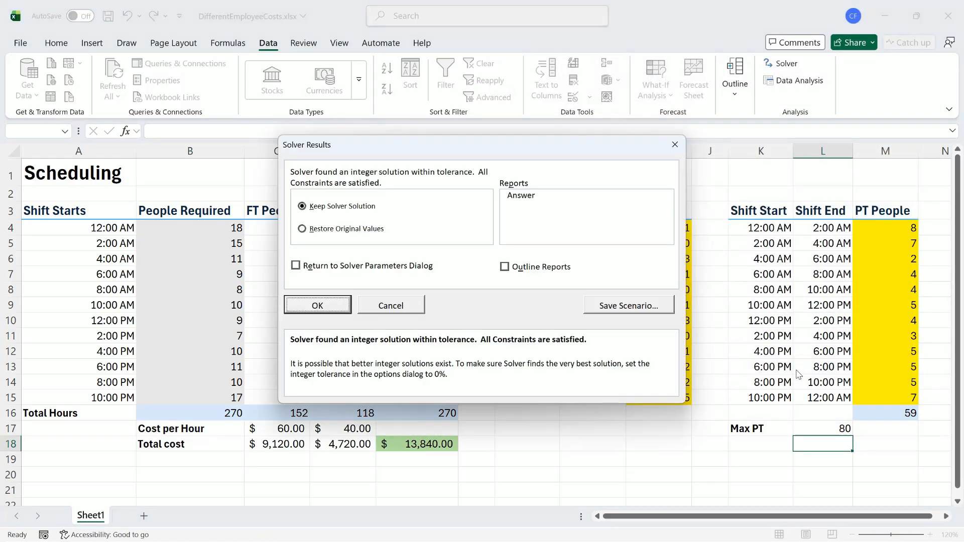
click(324, 305)
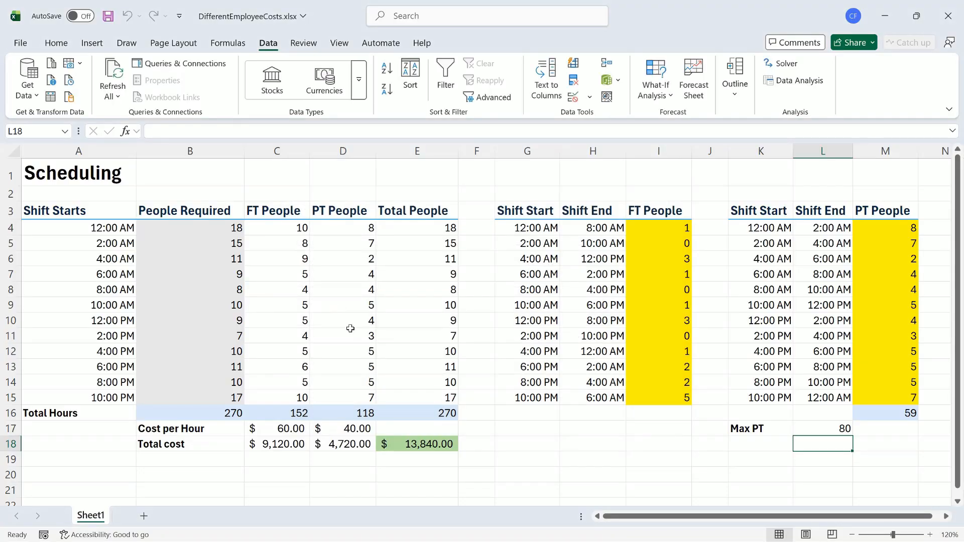